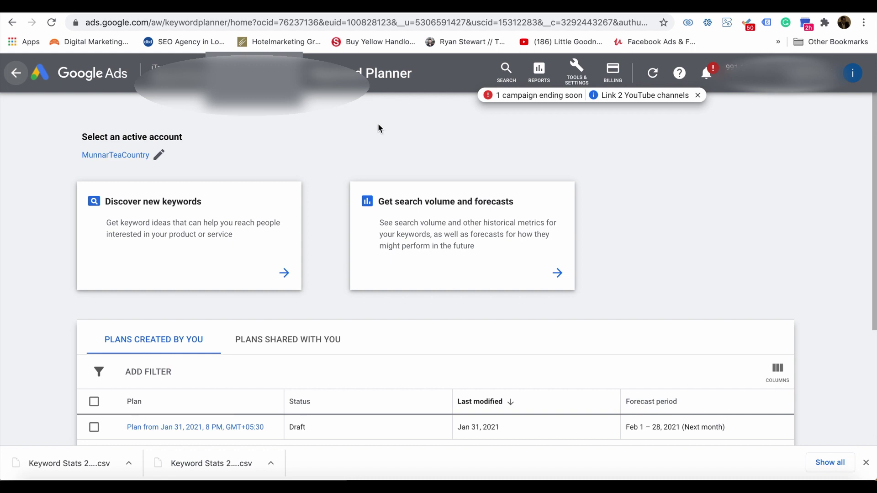
Return to the Keyword Planner home page from the tools and settings list.
left_click(578, 73)
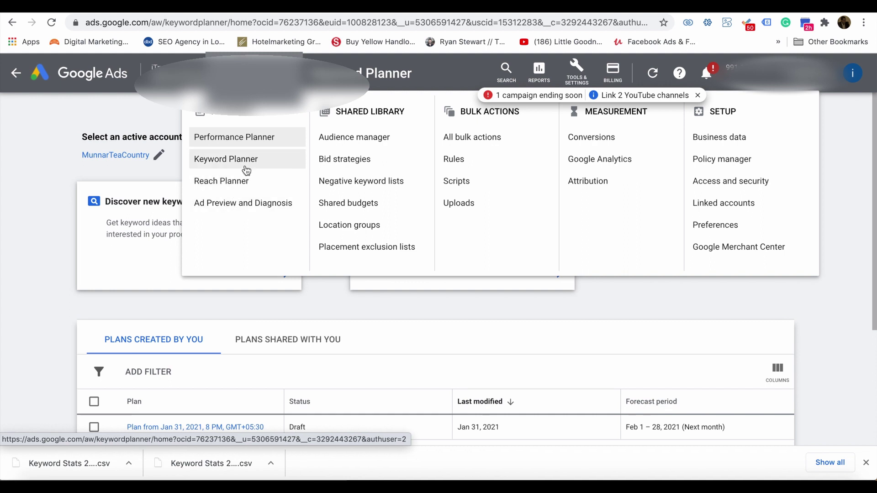
left_click(246, 170)
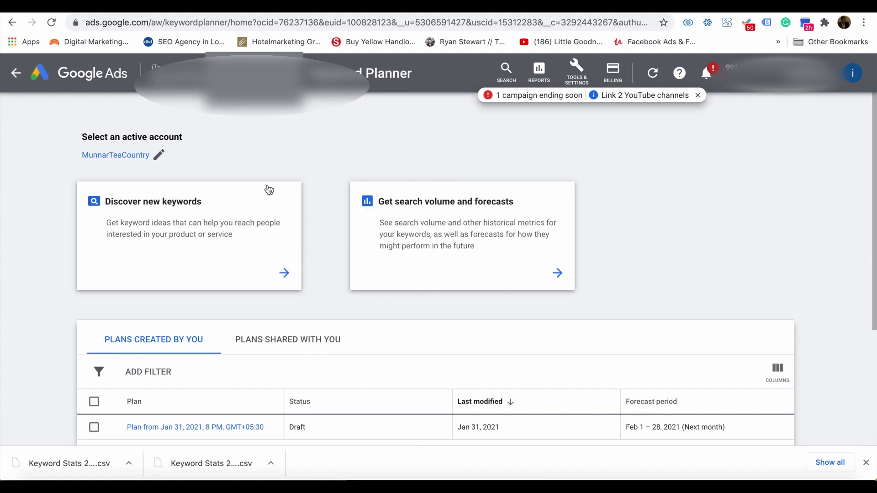
scroll(276, 197, "down", 2)
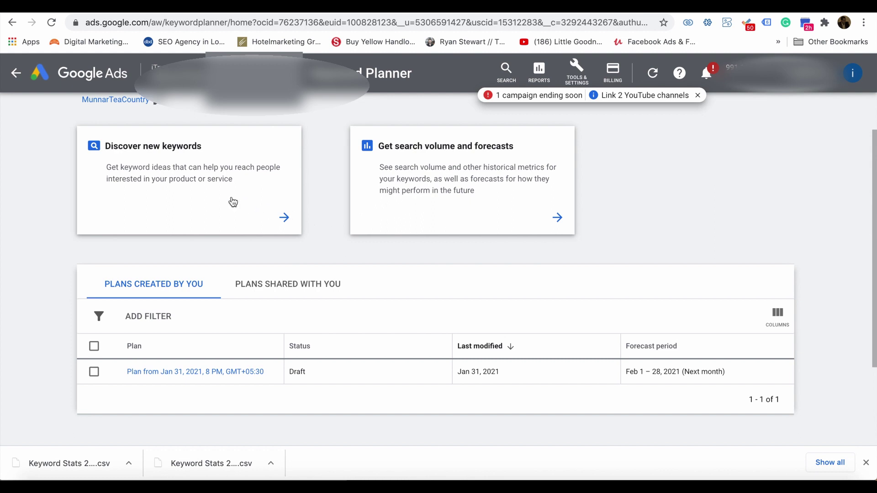
Start a Discover new keywords search on the 'Start with a website' option, ready for a domain.
left_click(231, 201)
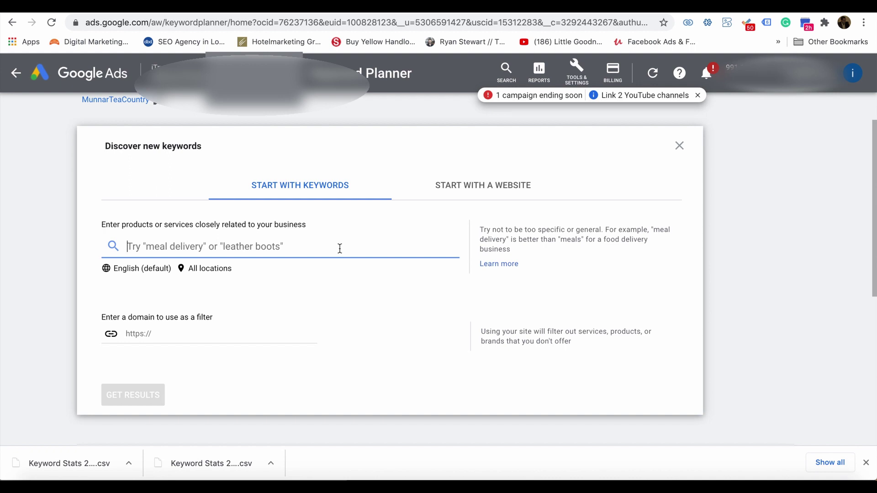
left_click(434, 200)
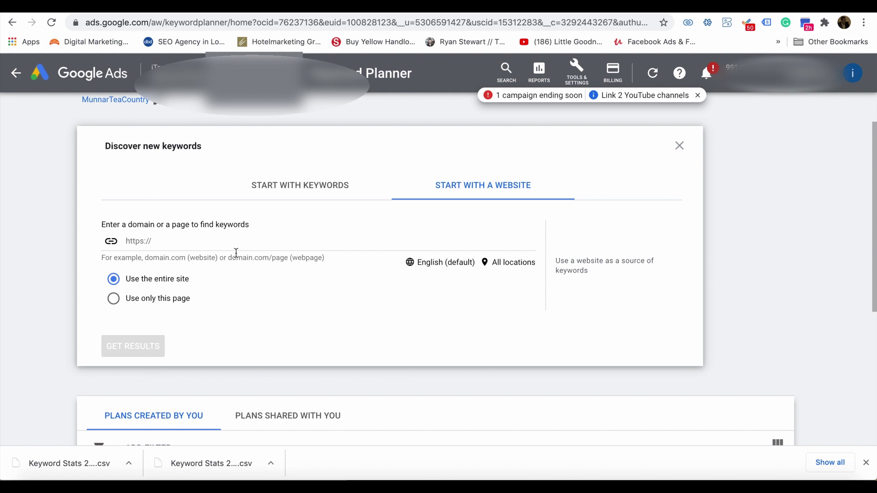
left_click(236, 243)
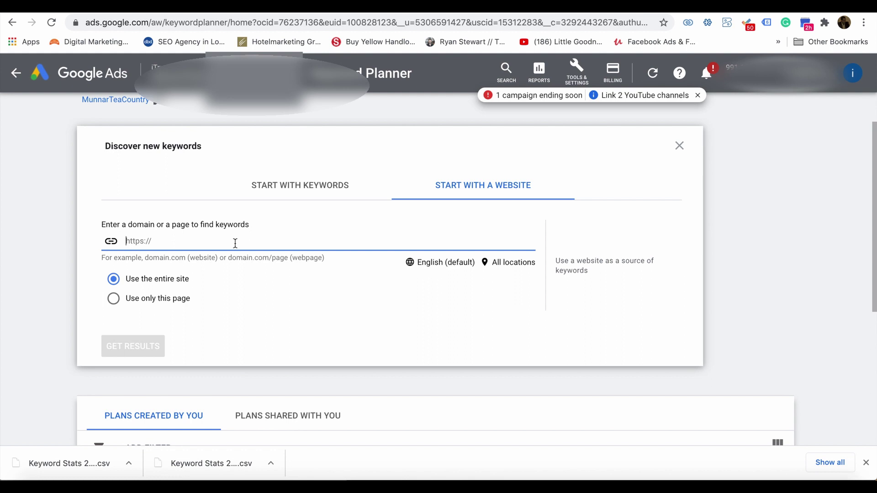
Enter yogaonlinedirectory.com as the website and fetch its keyword ideas.
type("yo")
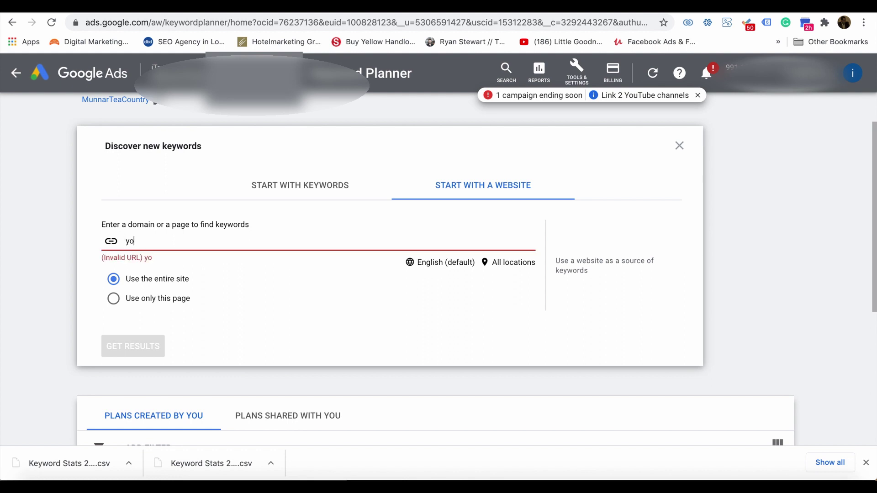
type("gaonlinedirect")
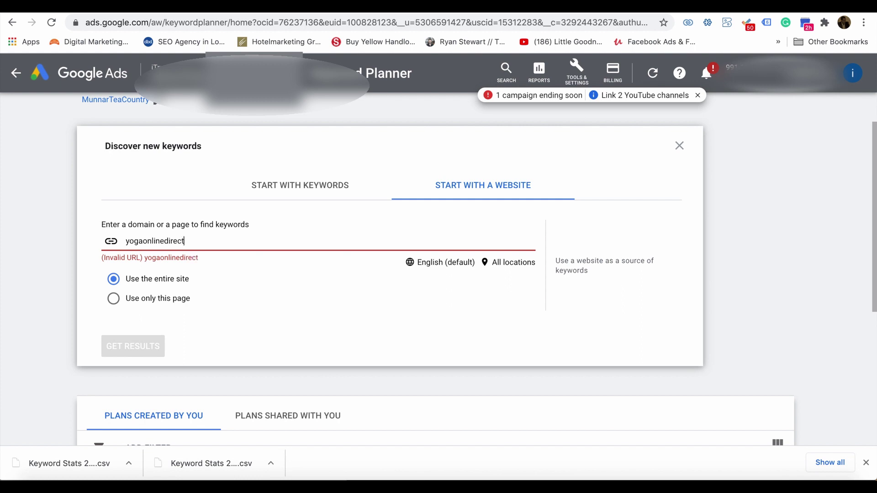
type("ory.com")
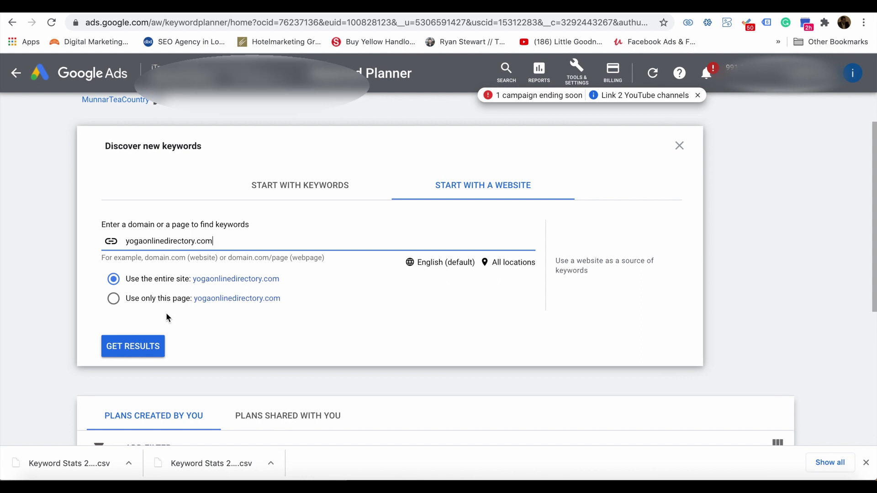
left_click(143, 346)
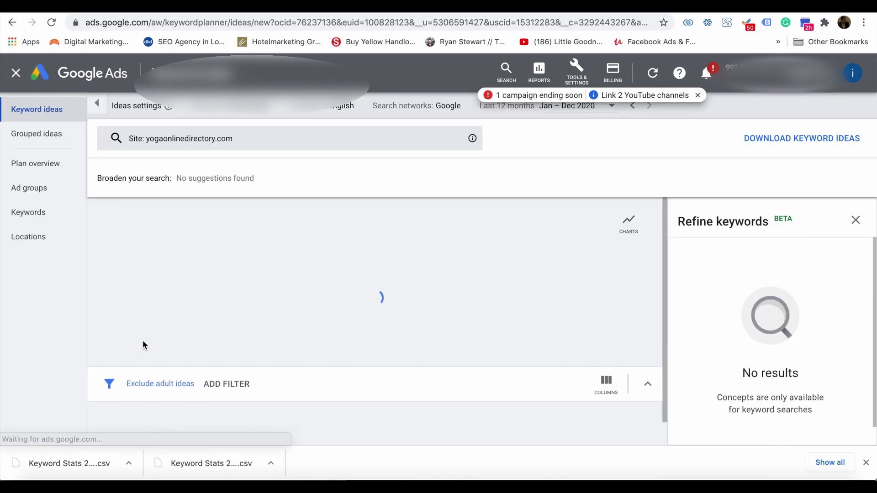
Scroll through the keyword ideas returned for yogaonlinedirectory.com.
scroll(321, 275, "down", 3)
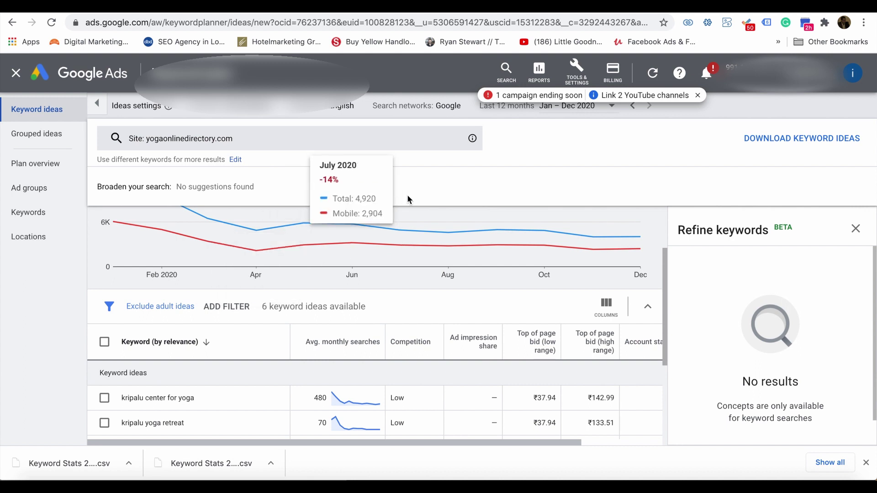
scroll(160, 247, "down", 2)
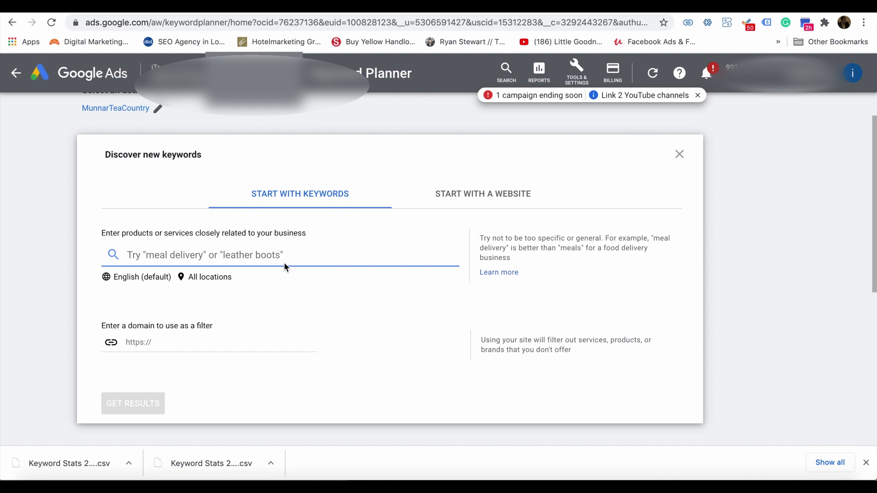
Enter 'resorts in bali' as the keyword and request its keyword ideas.
type("resorts in ba")
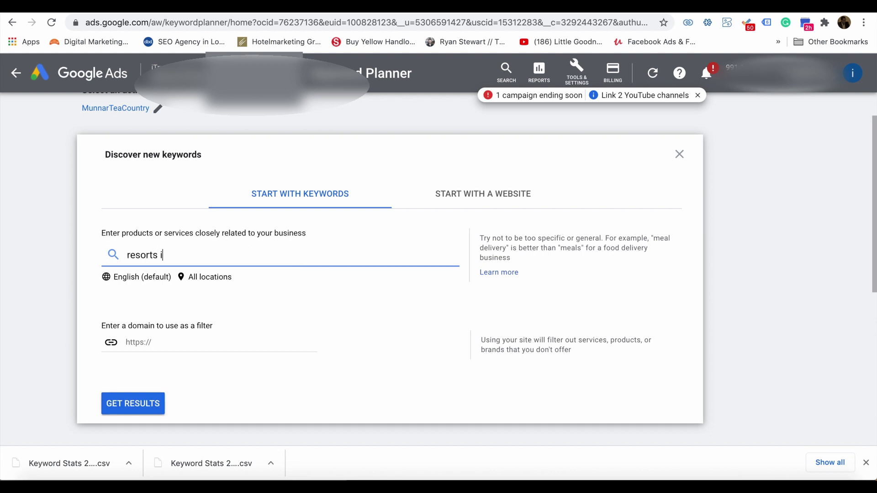
type("li")
left_click(139, 404)
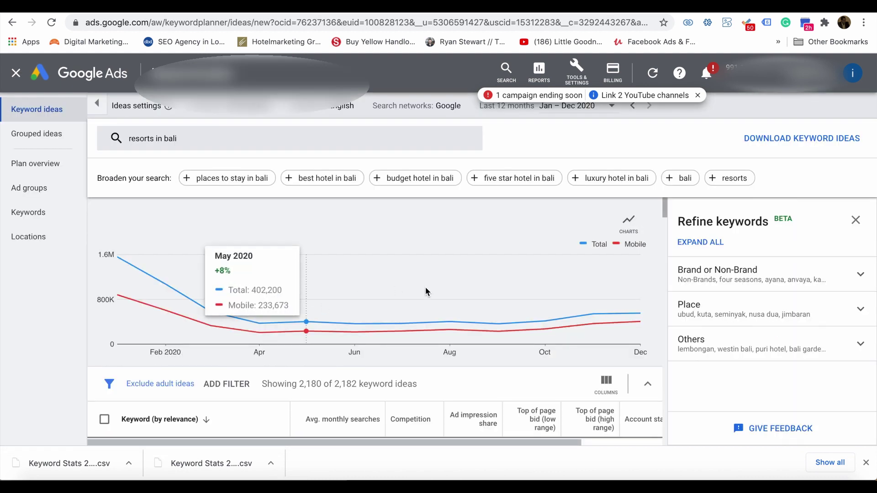
Scroll down to the ideas table showing 'resorts in bali' at 33,100 average monthly searches.
scroll(425, 291, "down", 2)
scroll(426, 288, "down", 2)
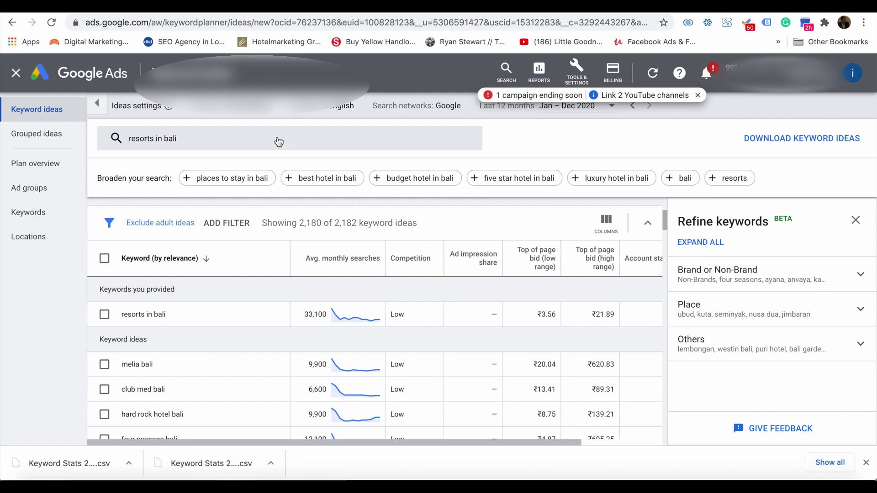
Target the keyword ideas to the country United Arab Emirates, found by searching 'united ar'.
left_click(228, 106)
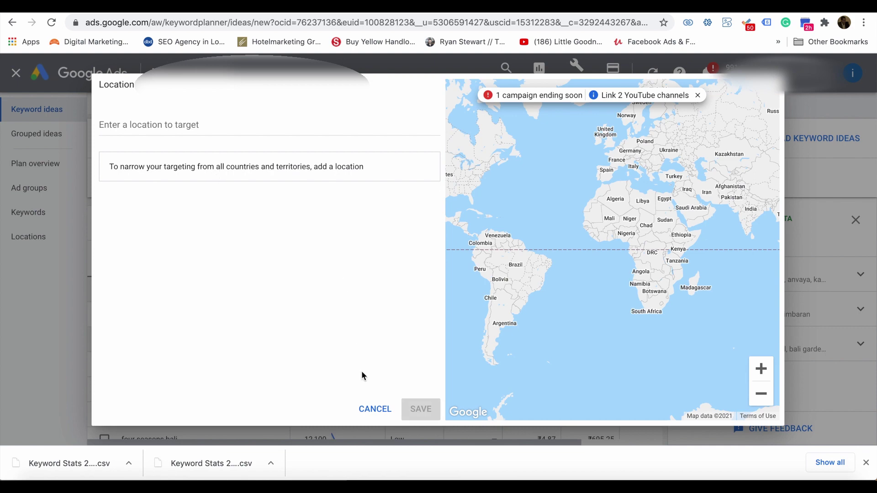
left_click(372, 406)
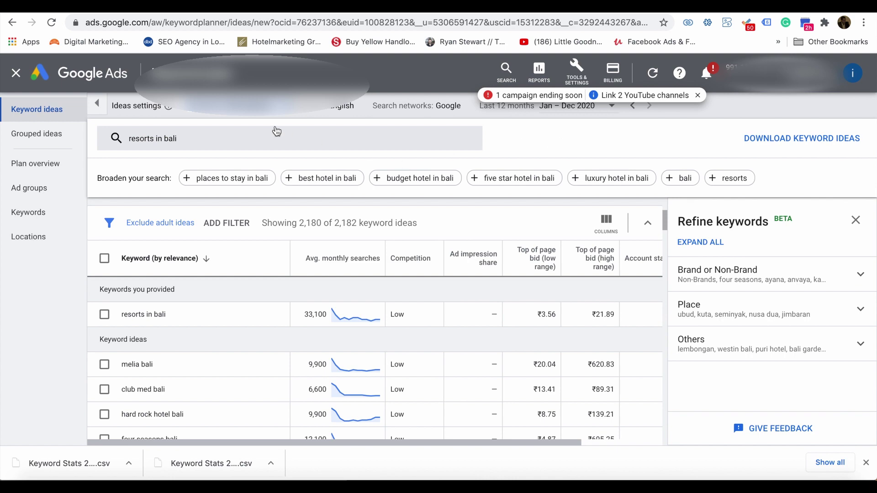
left_click(267, 108)
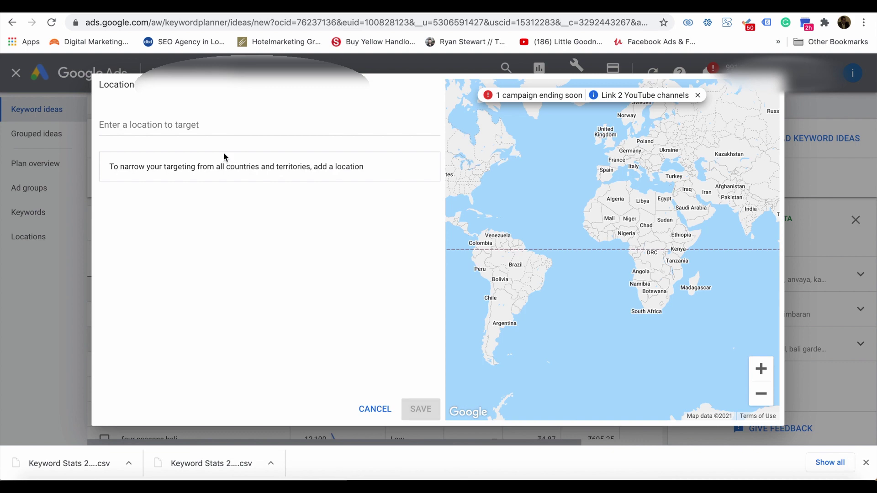
left_click(210, 124)
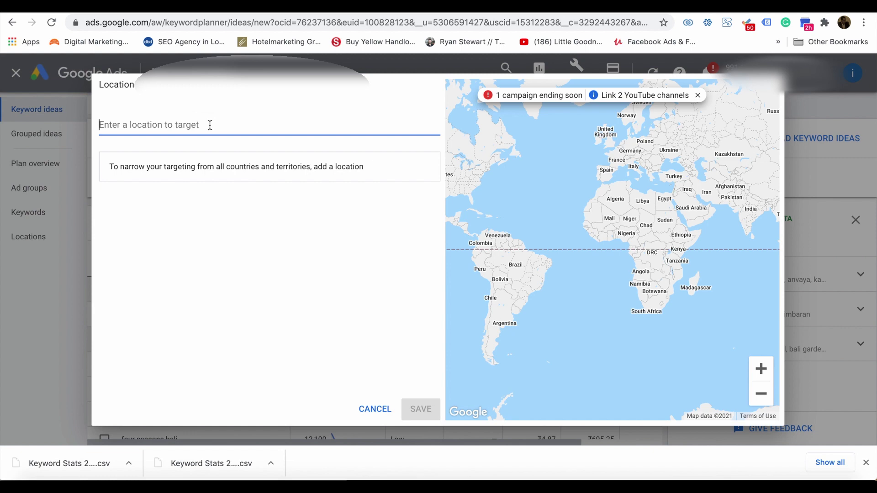
type("singa")
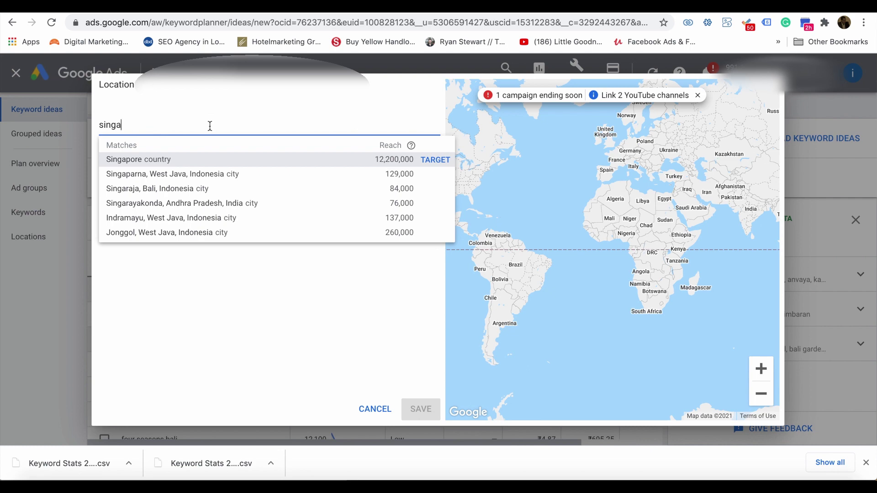
key("BackSpace")
key("BackSpace")
key("BackSpace")
key("BackSpace")
key("BackSpace")
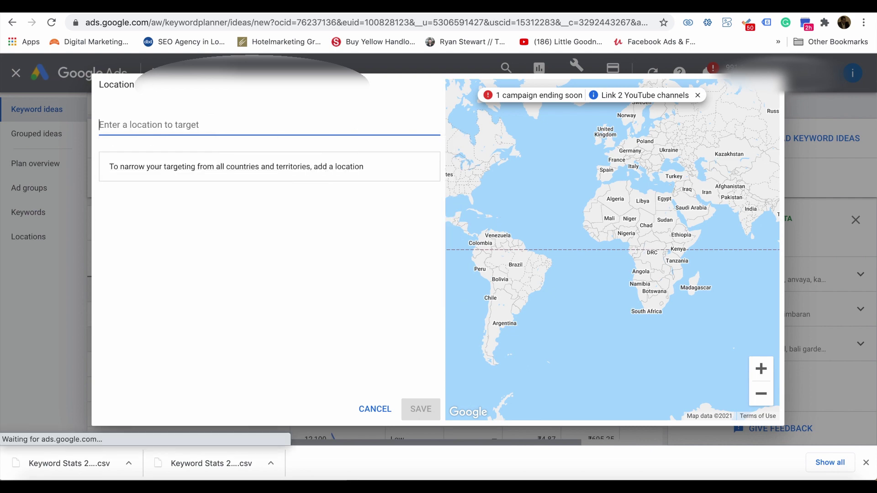
type("unite")
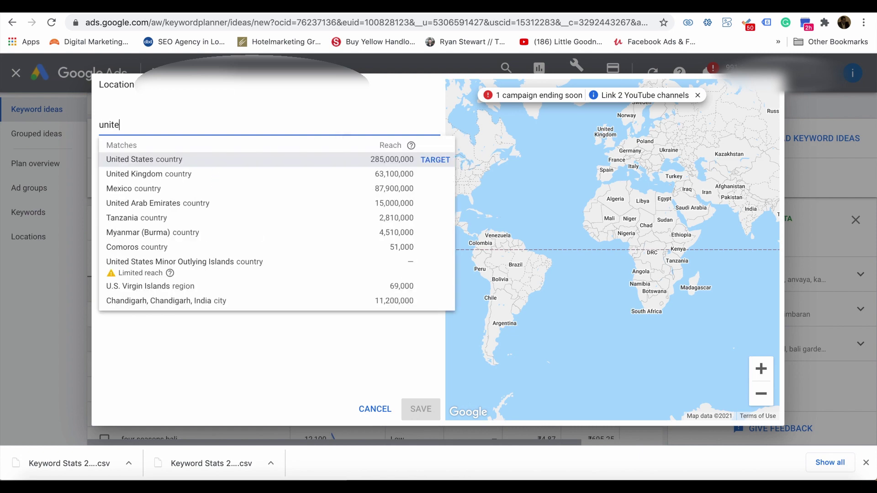
type("d ar")
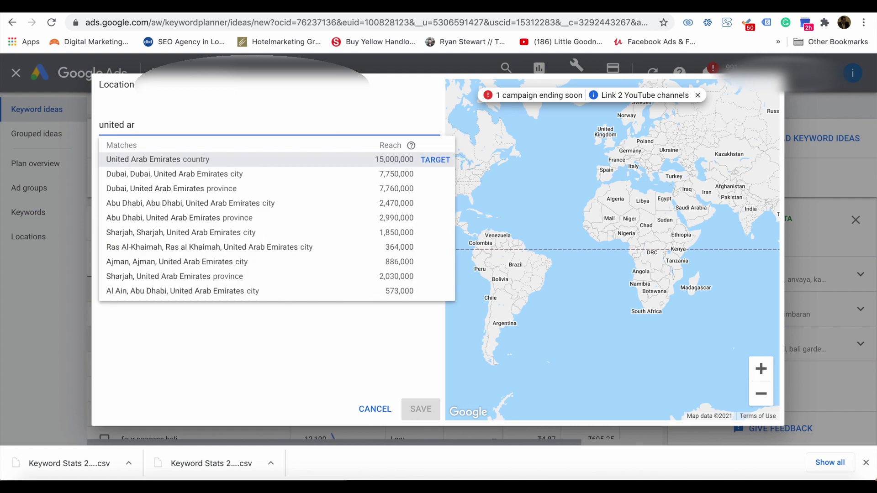
left_click(445, 166)
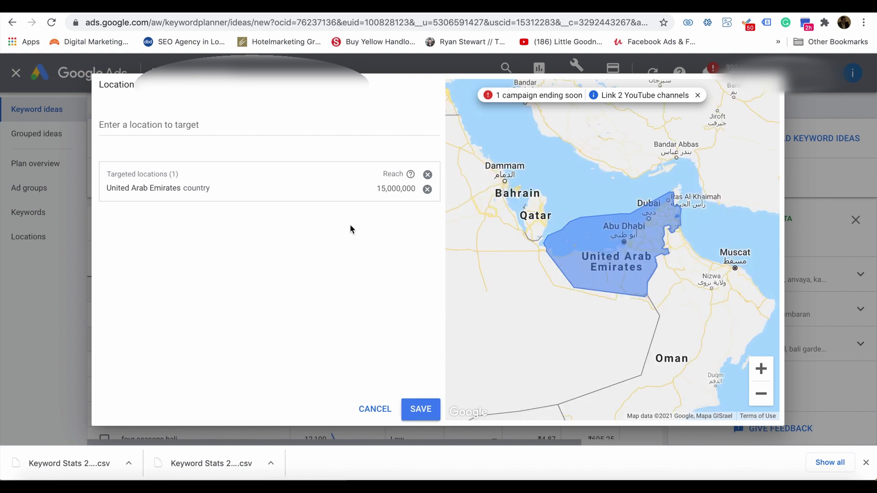
left_click(419, 408)
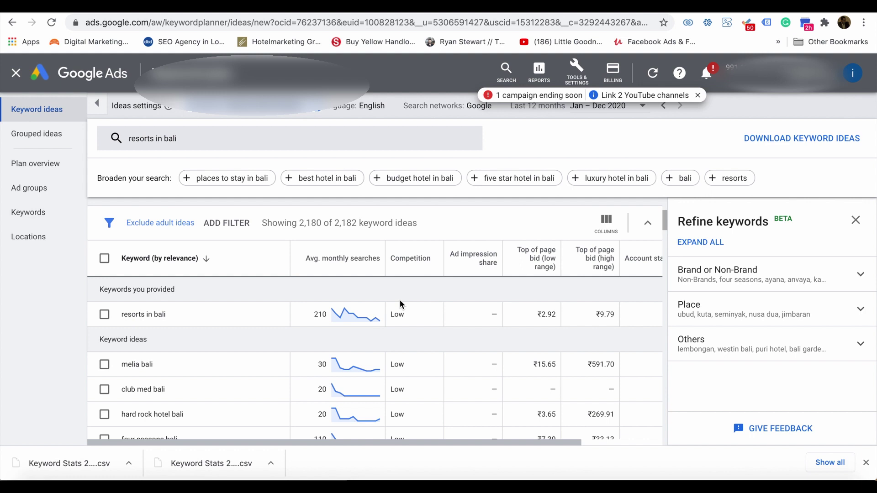
Add 'places to stay in bali' alongside 'resorts in bali' and refresh the ideas.
left_click(221, 179)
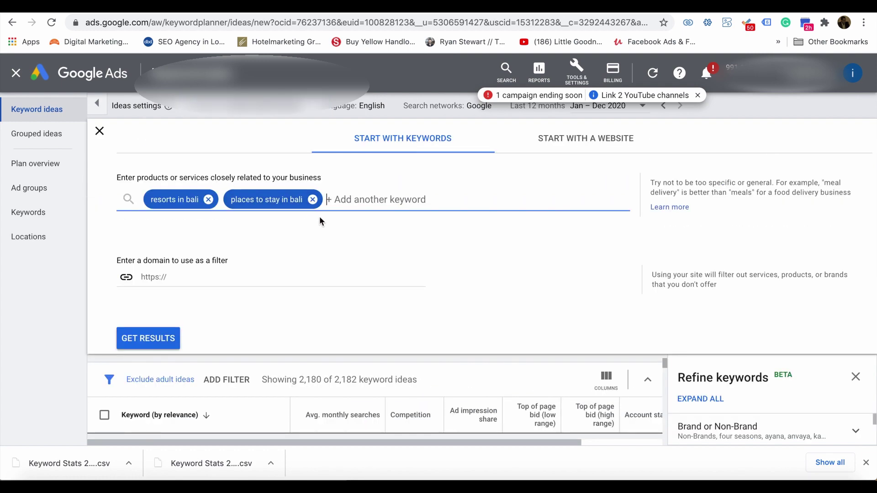
left_click(160, 340)
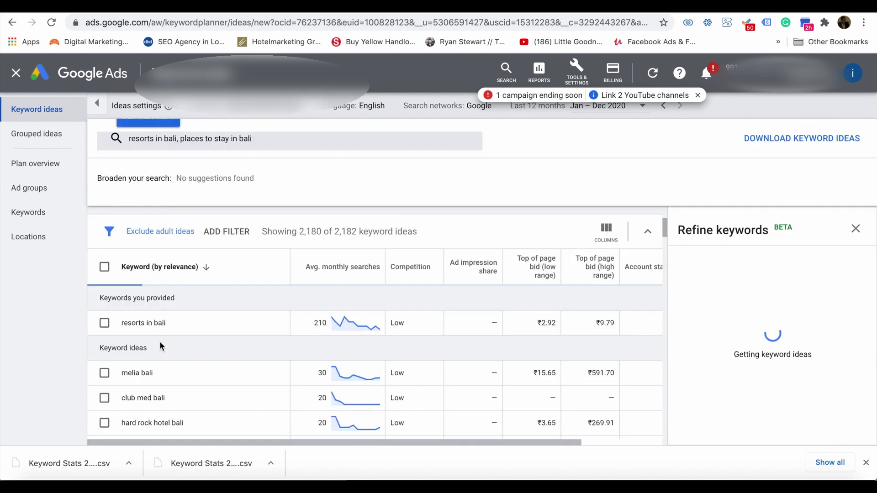